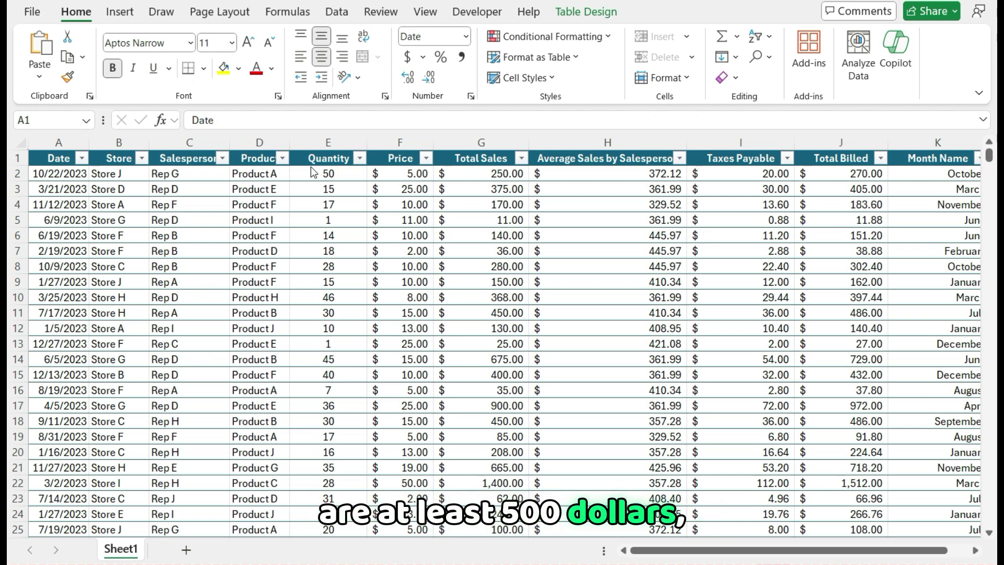
# Step: From cell A1, ask Copilot for a macro that highlights yellow each row whose column G value is at least 500
pyautogui.click(487, 285)
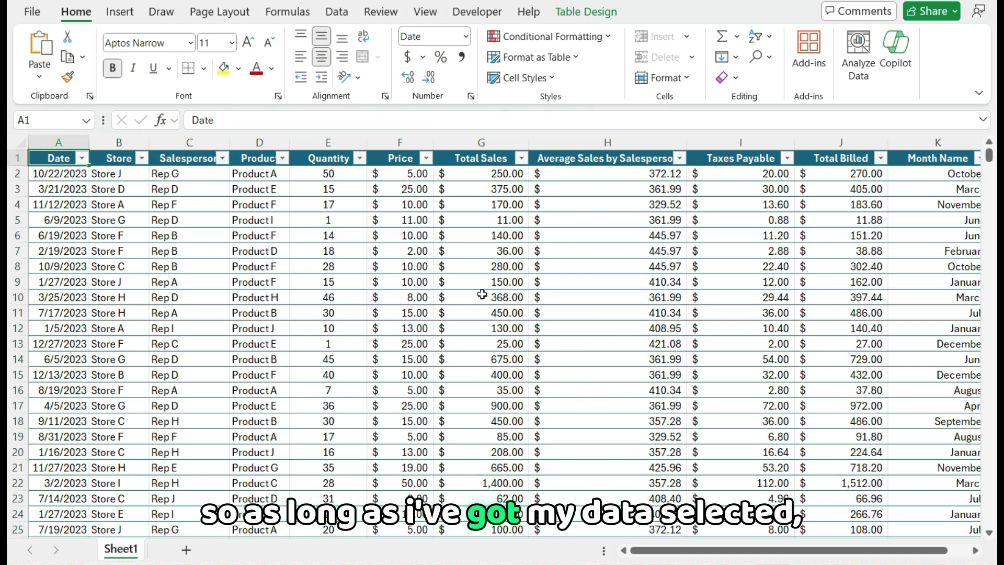
pyautogui.click(895, 47)
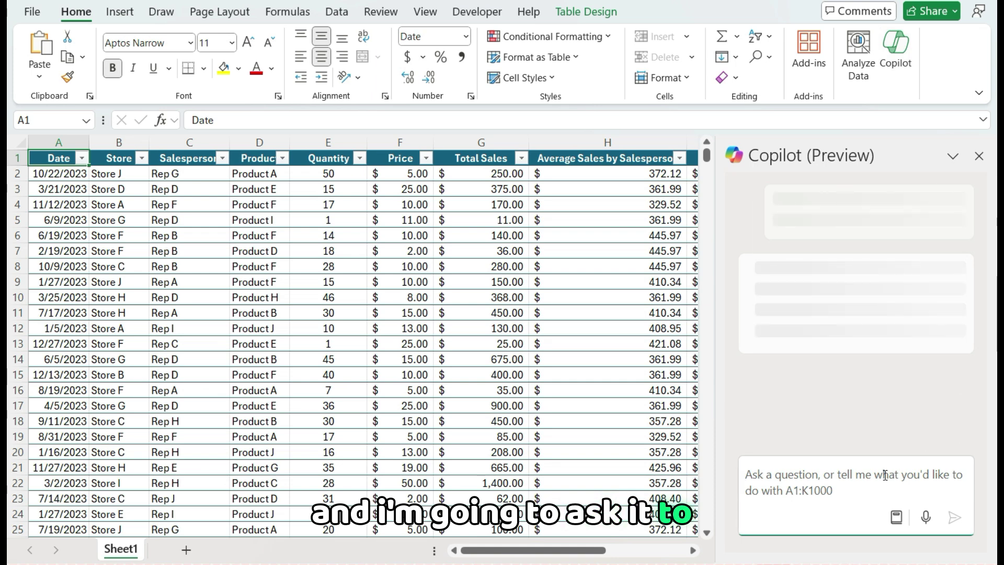
pyautogui.click(885, 475)
pyautogui.write('Creat')
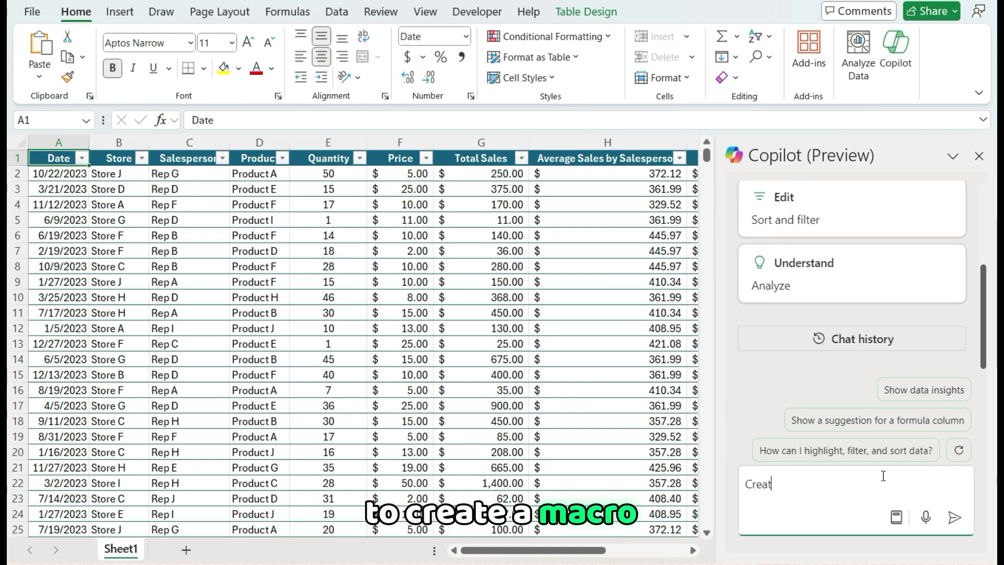
pyautogui.write('e a macro which h')
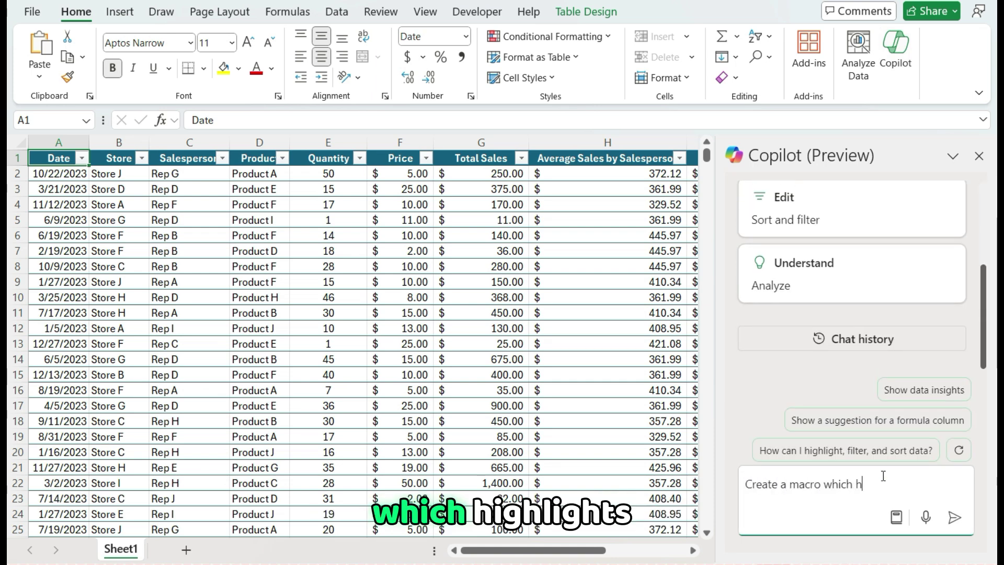
pyautogui.write('igh')
pyautogui.write('gl')
pyautogui.press('BackSpace')
pyautogui.press('BackSpace')
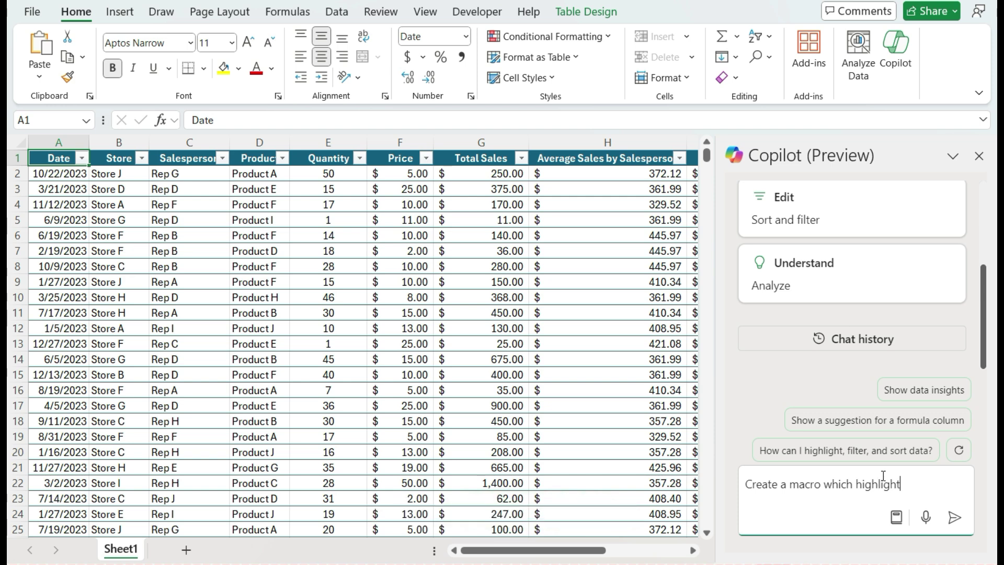
pyautogui.write('lights every row whe')
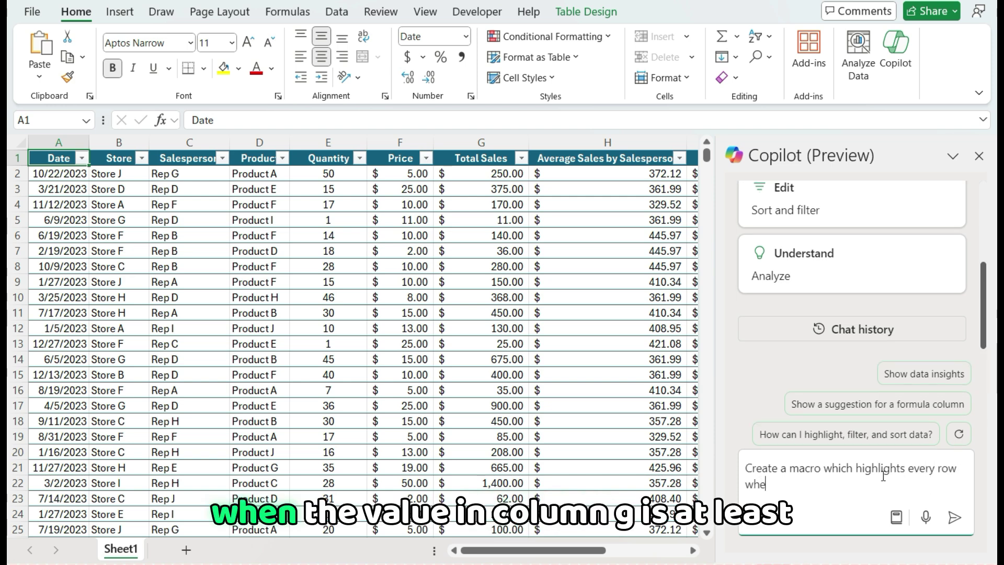
pyautogui.write('n the value in column G is at least ')
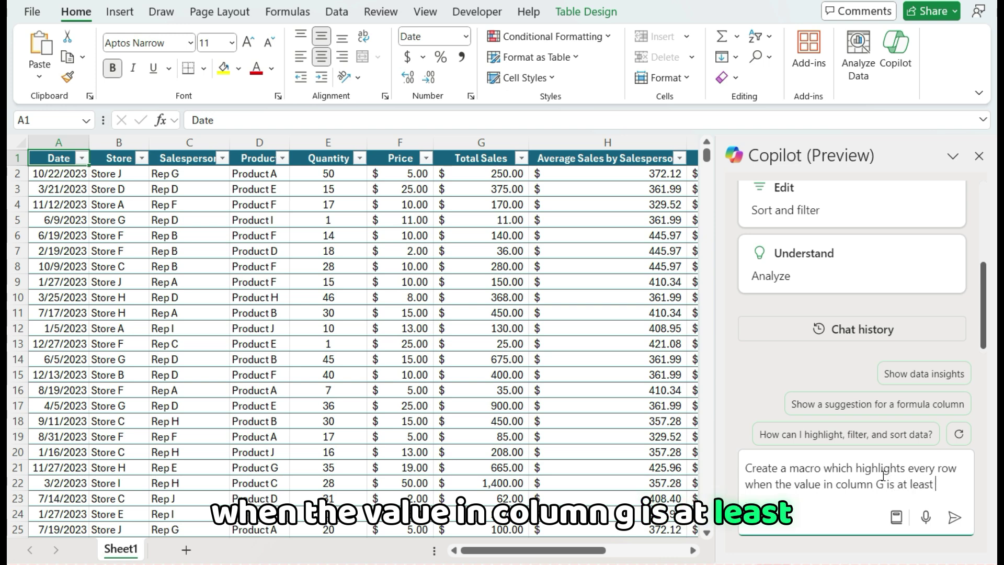
pyautogui.write('500.')
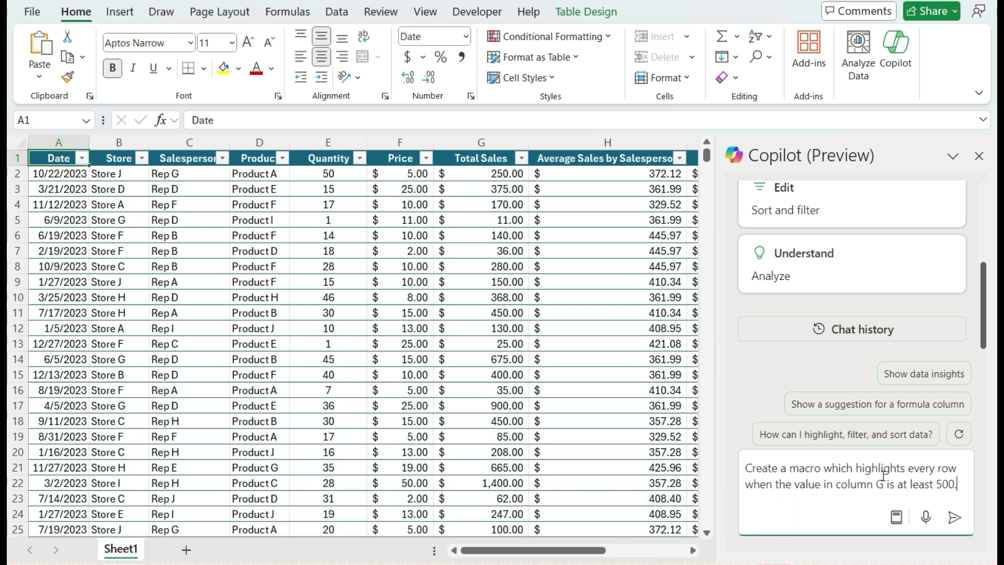
pyautogui.write(' It should high')
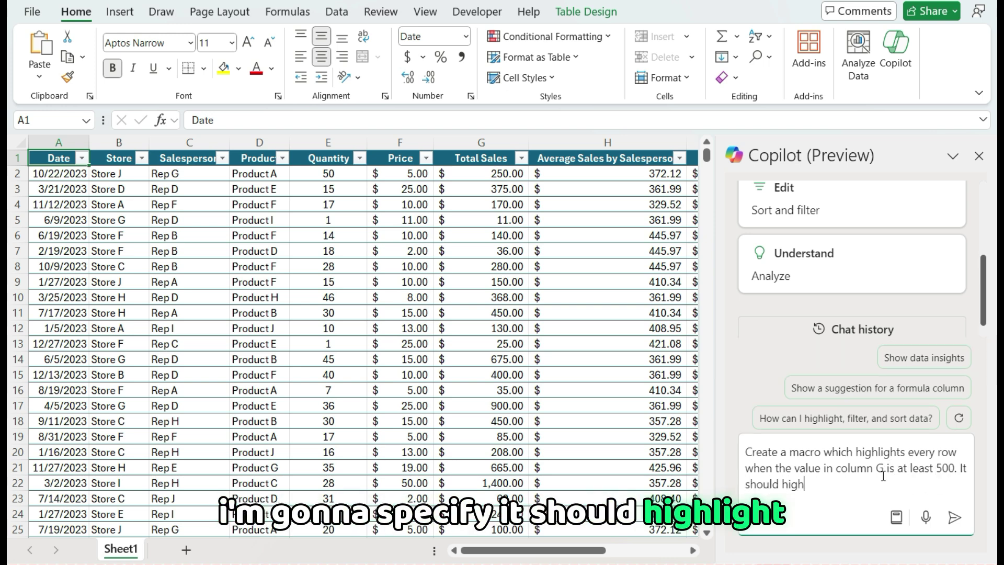
pyautogui.write('light every cell in')
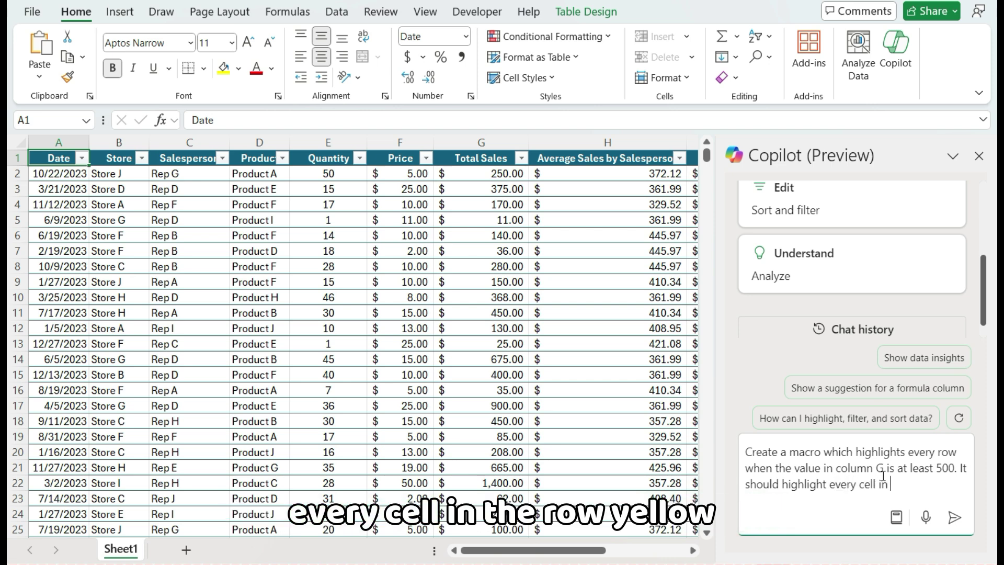
pyautogui.write(' the row yellow when this con')
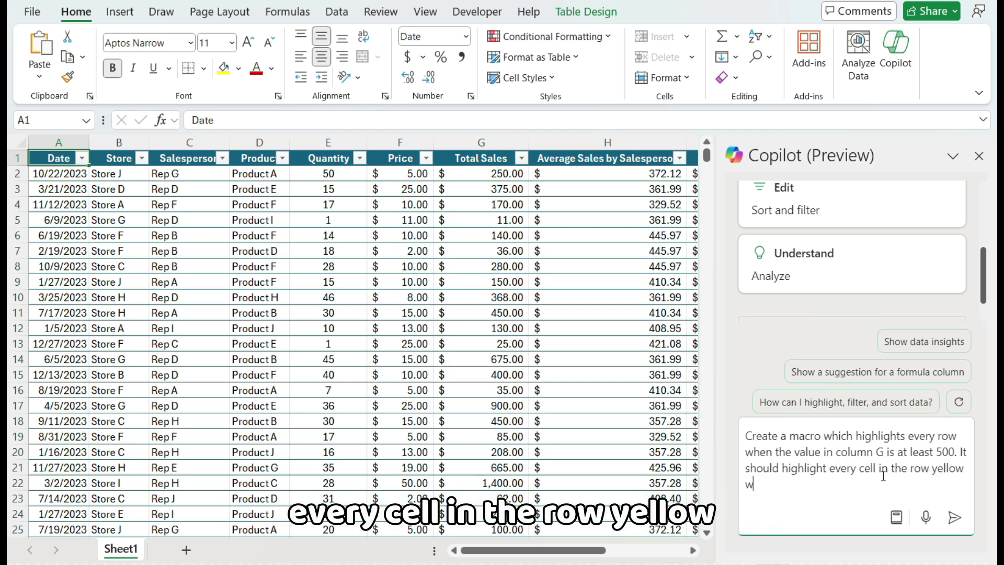
pyautogui.write('dition is met.')
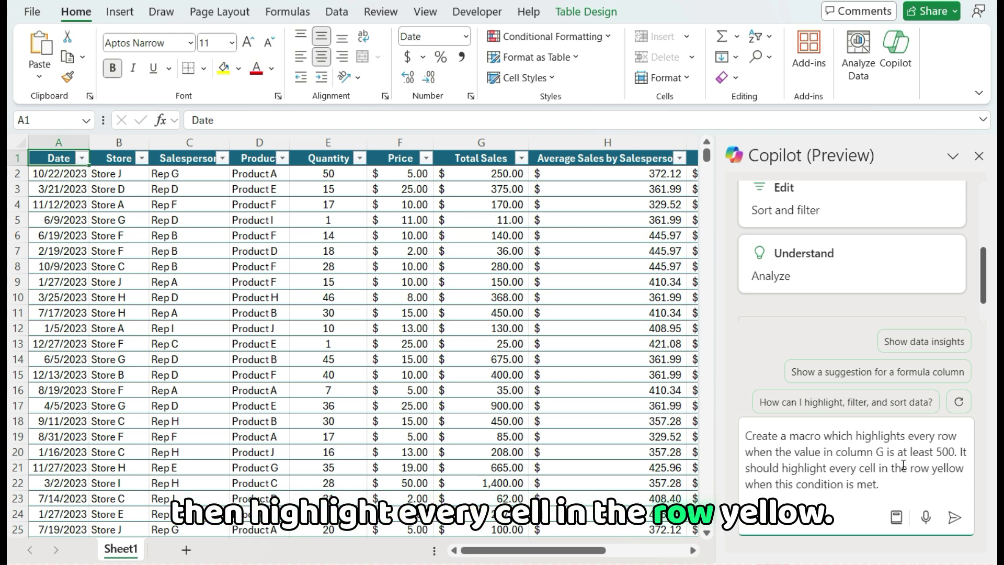
pyautogui.click(955, 518)
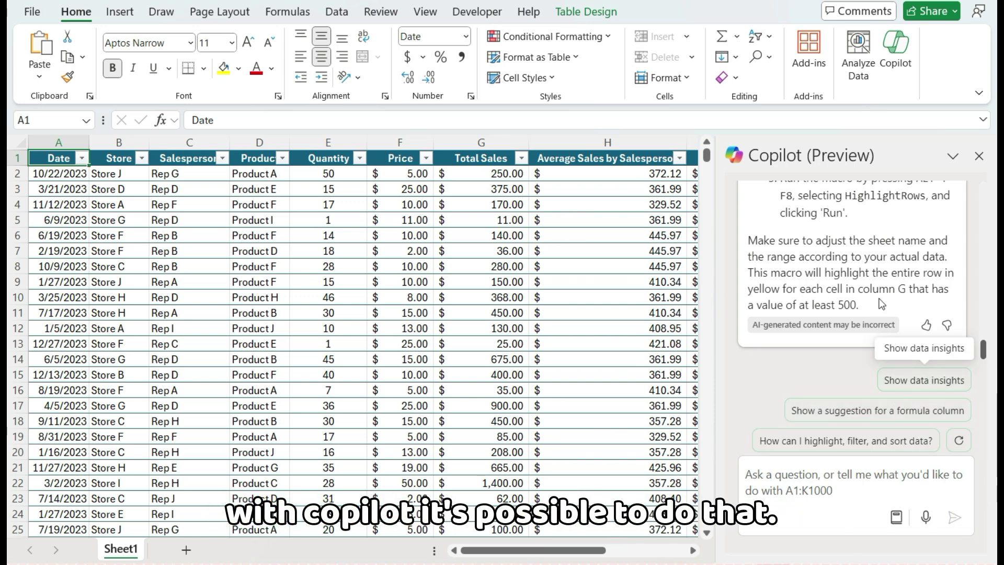
pyautogui.scroll(10, 875, 266)
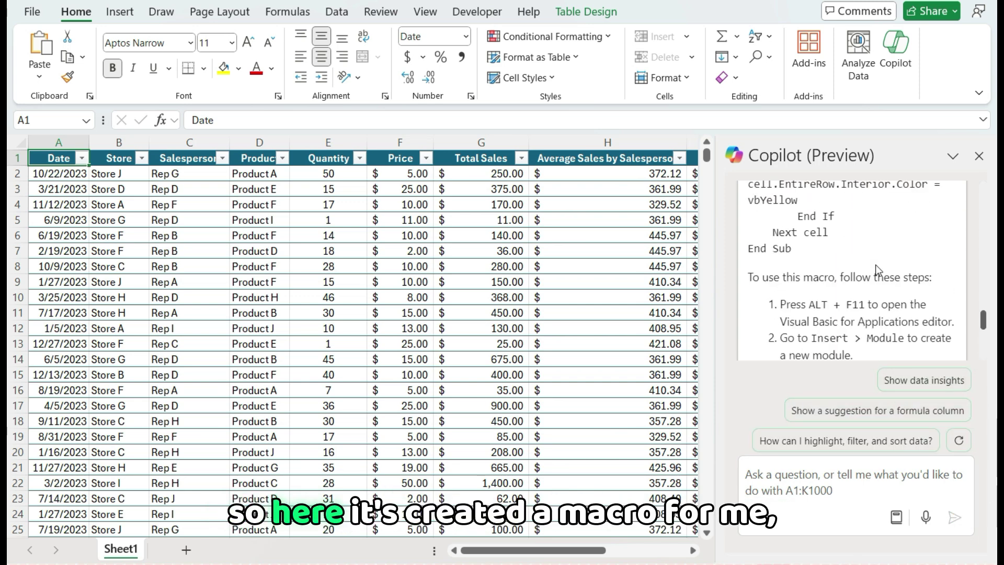
pyautogui.scroll(5, 877, 265)
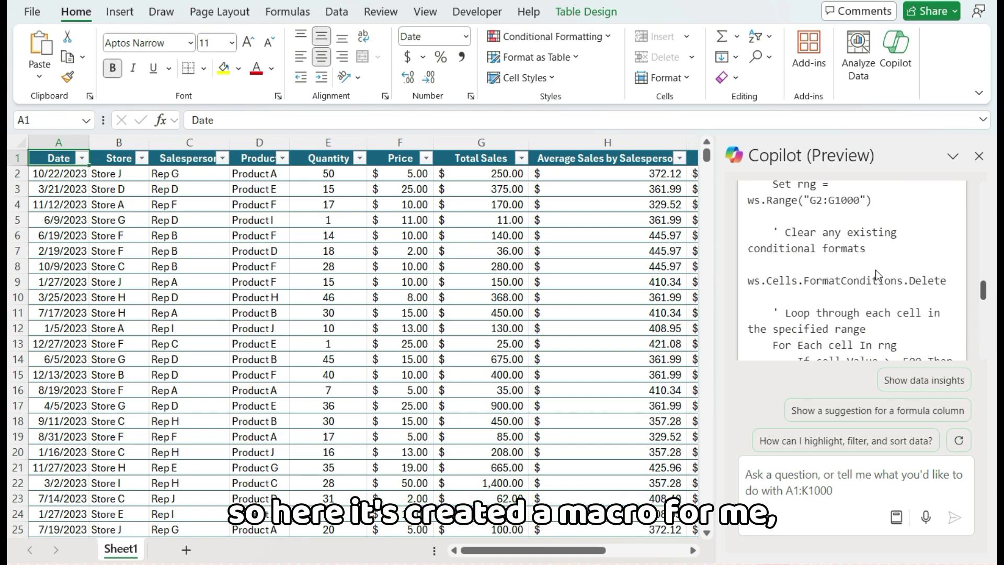
pyautogui.scroll(3, 875, 271)
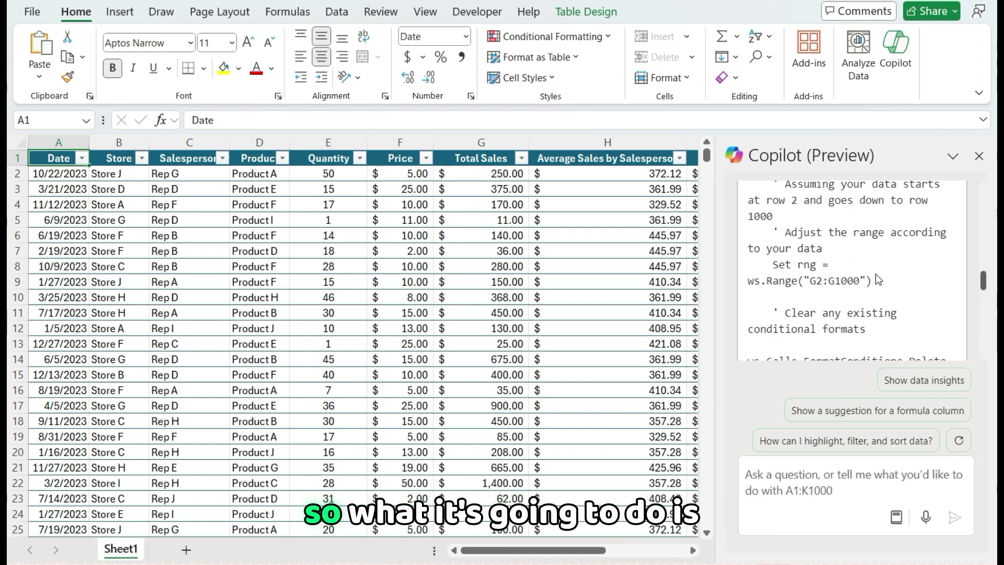
pyautogui.scroll(10, 875, 274)
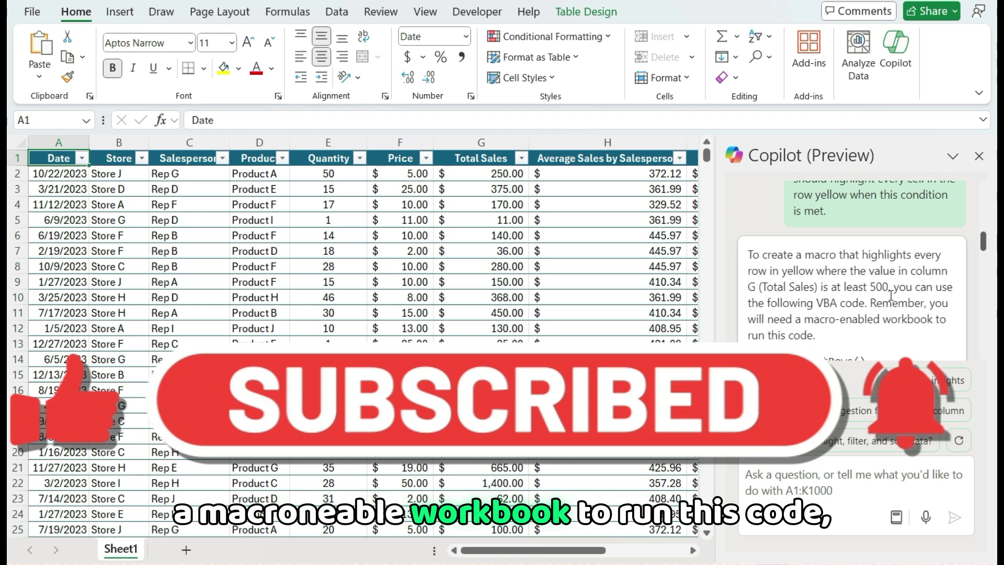
pyautogui.scroll(-2, 887, 292)
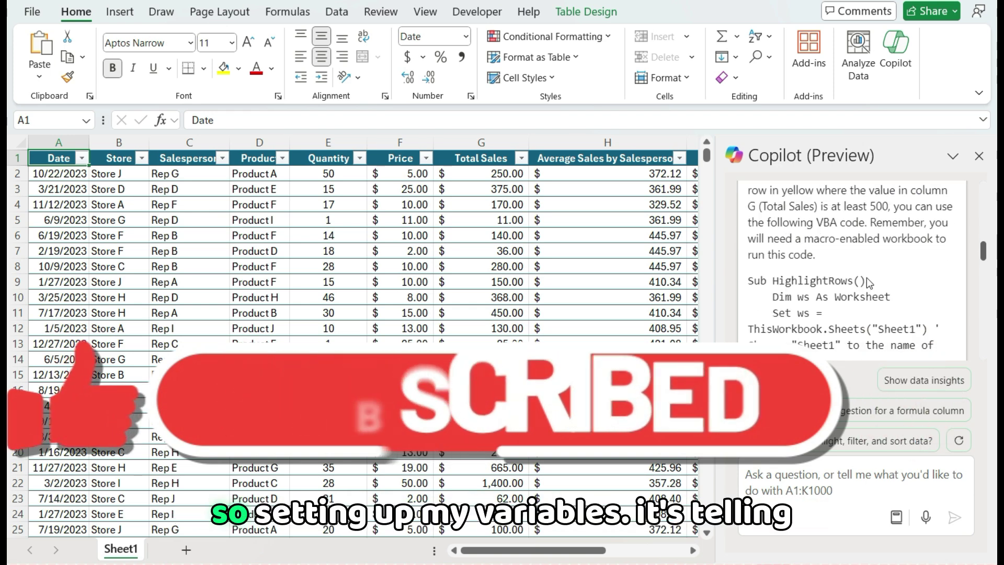
pyautogui.scroll(-2, 830, 302)
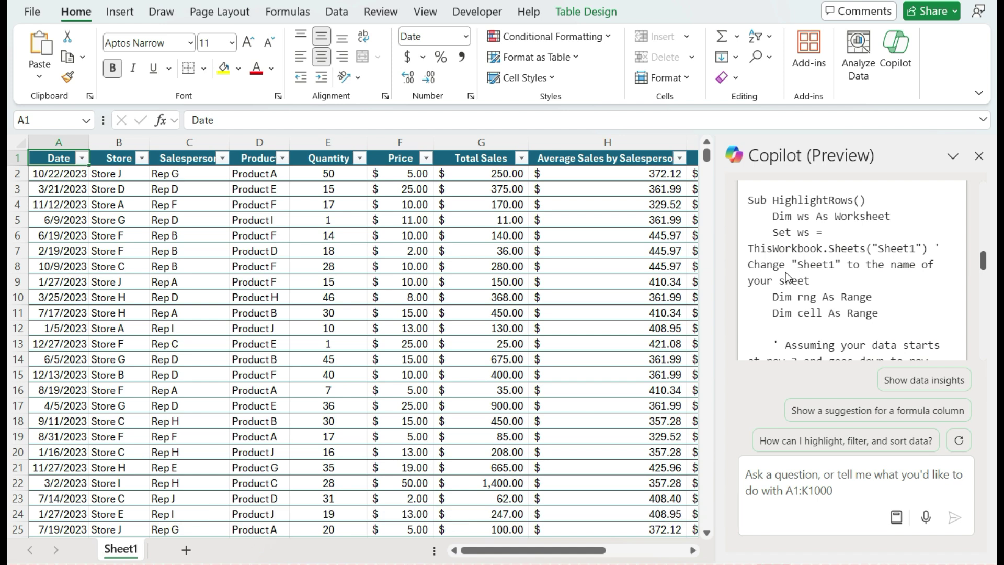
pyautogui.scroll(-2, 861, 271)
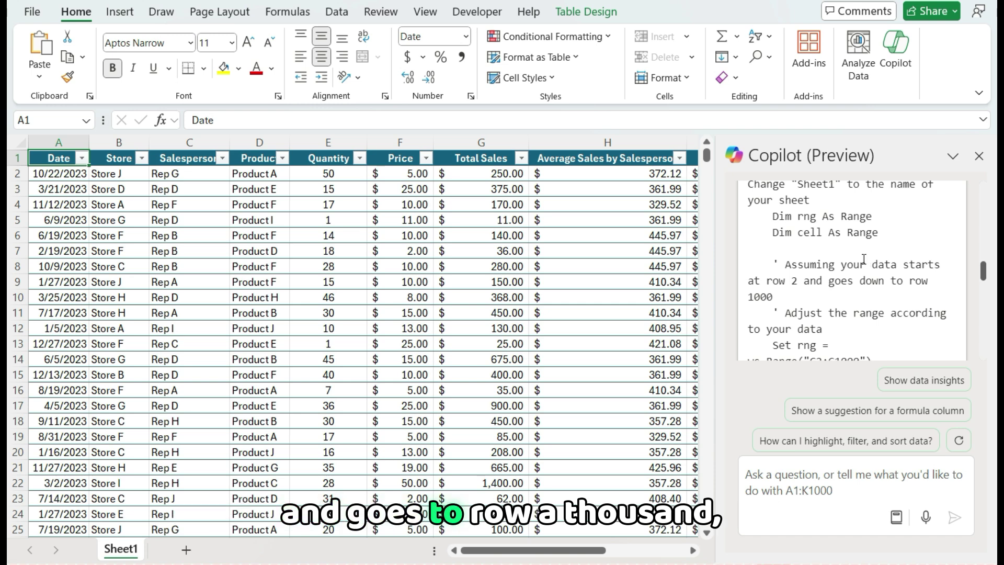
pyautogui.scroll(-2, 864, 256)
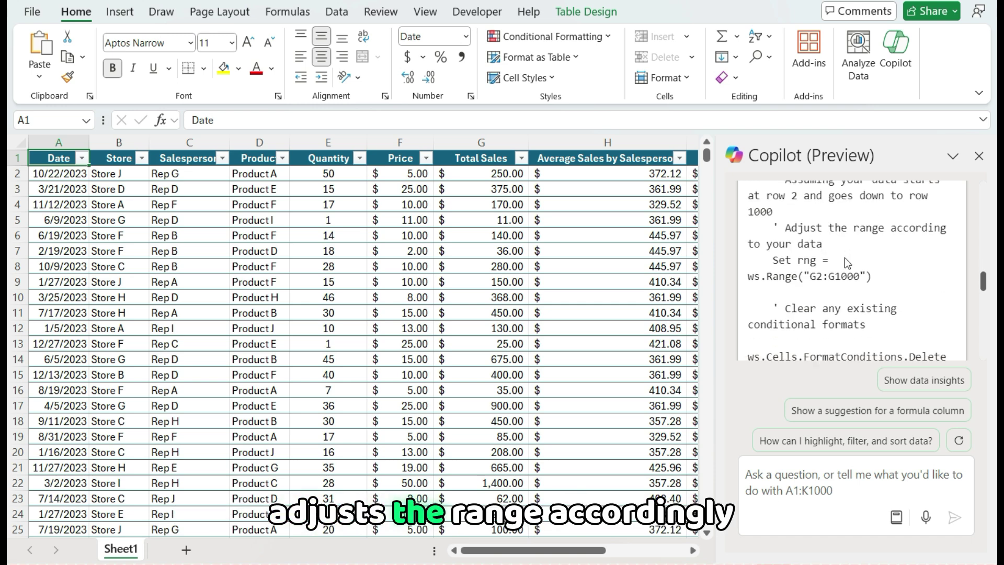
pyautogui.scroll(-2, 845, 258)
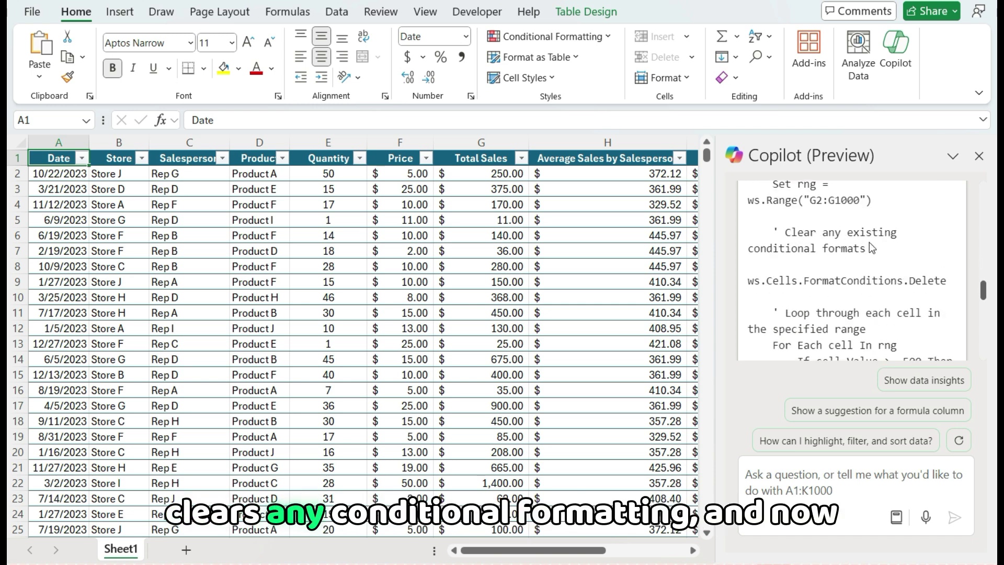
pyautogui.scroll(-2, 874, 242)
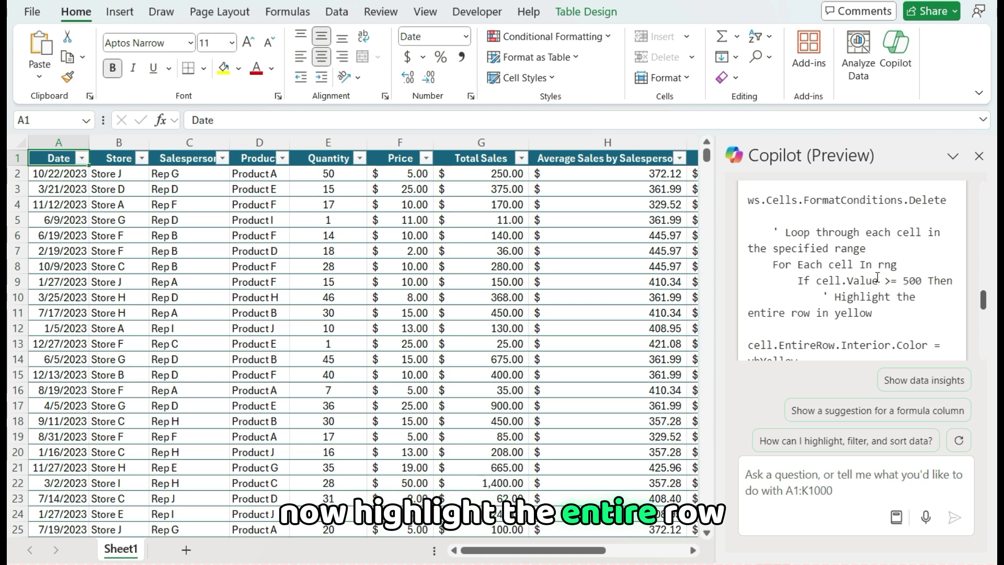
pyautogui.scroll(-2, 879, 283)
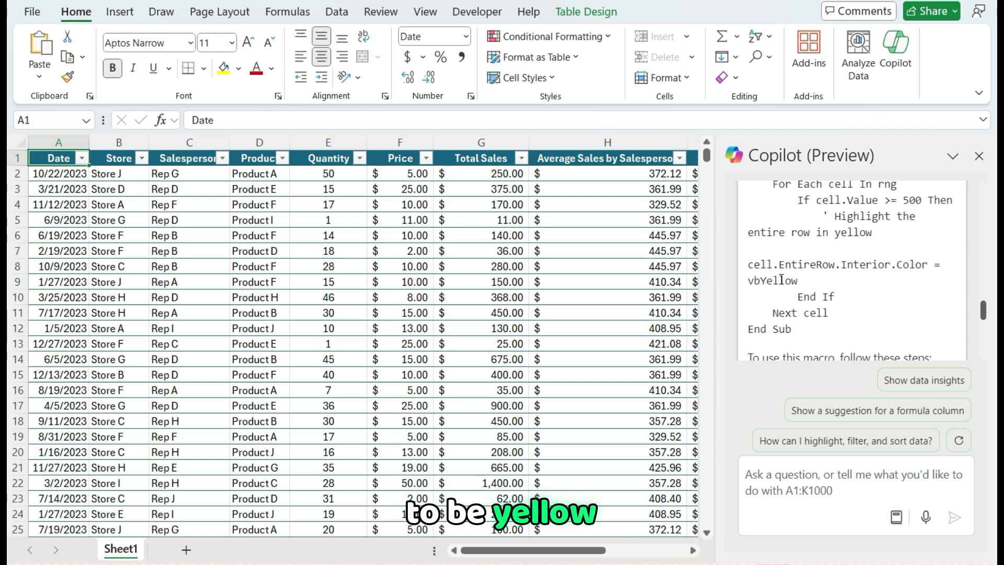
pyautogui.scroll(-3, 832, 269)
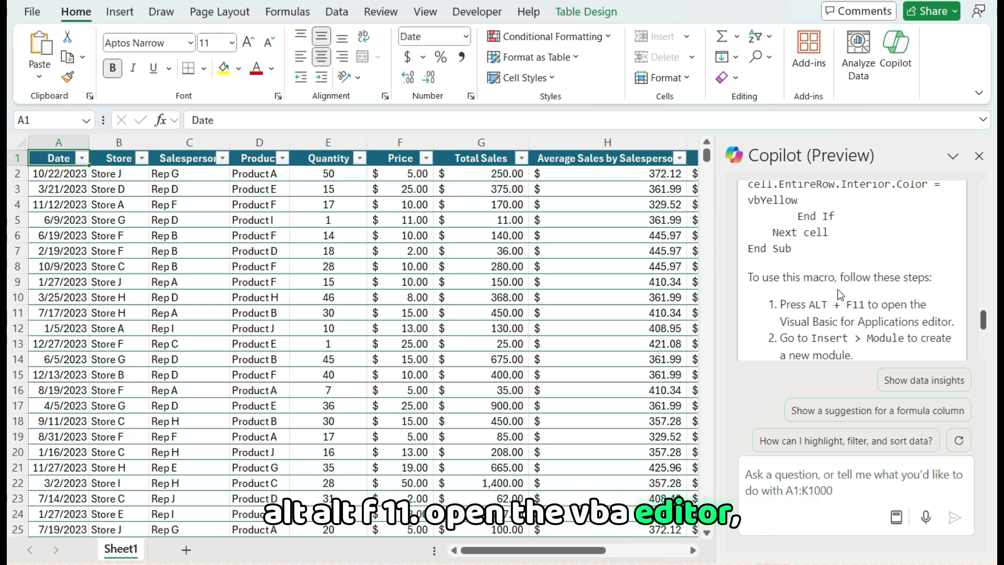
# Step: Copy the full HighlightRows VBA code from Copilot and open the Visual Basic editor
pyautogui.scroll(-2, 837, 293)
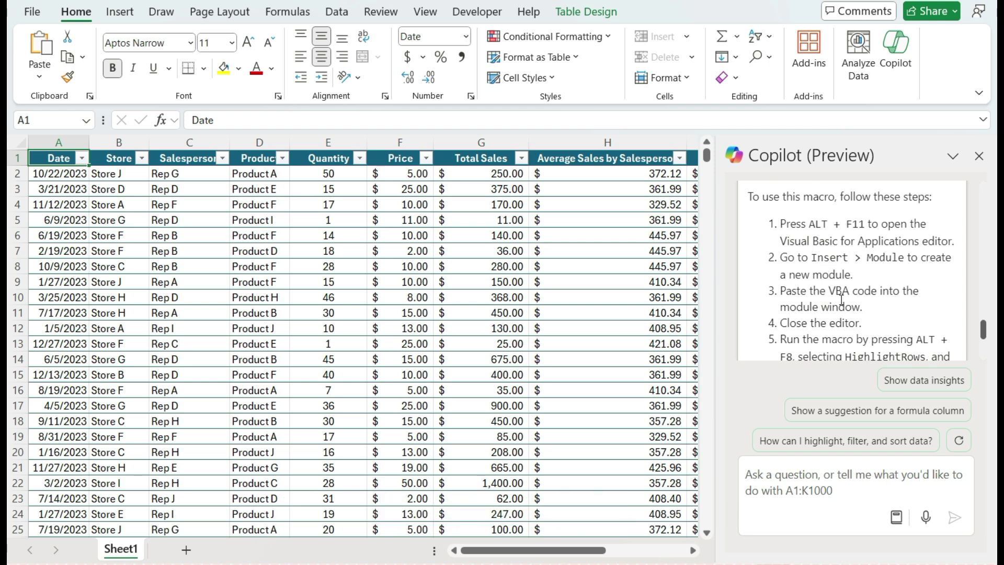
pyautogui.scroll(-2, 831, 308)
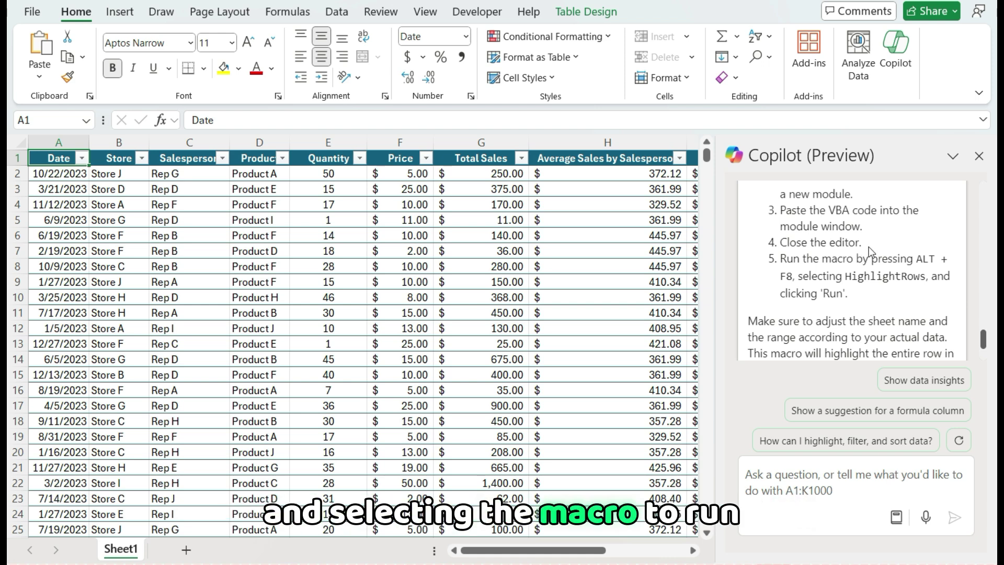
pyautogui.scroll(-2, 866, 250)
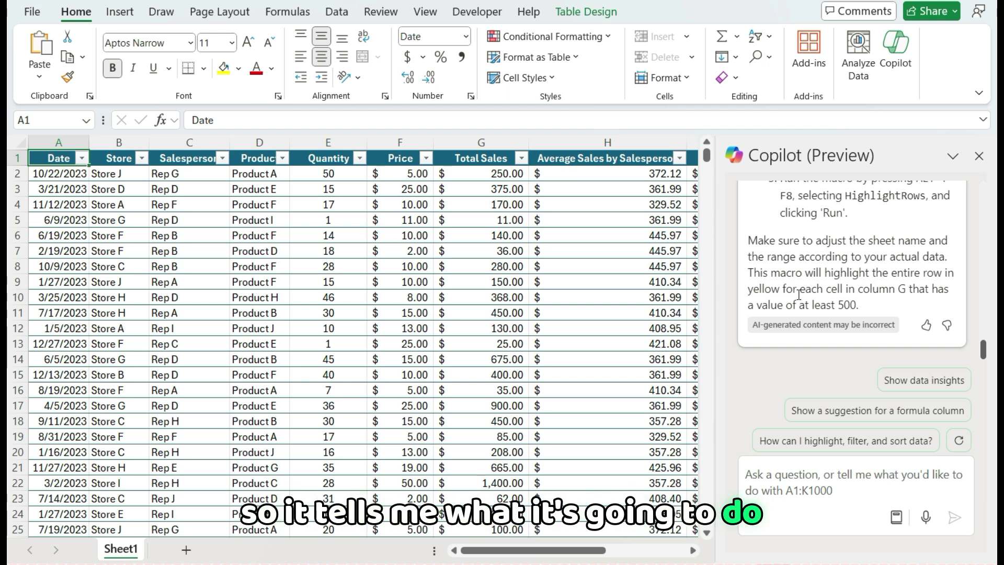
pyautogui.scroll(2, 820, 230)
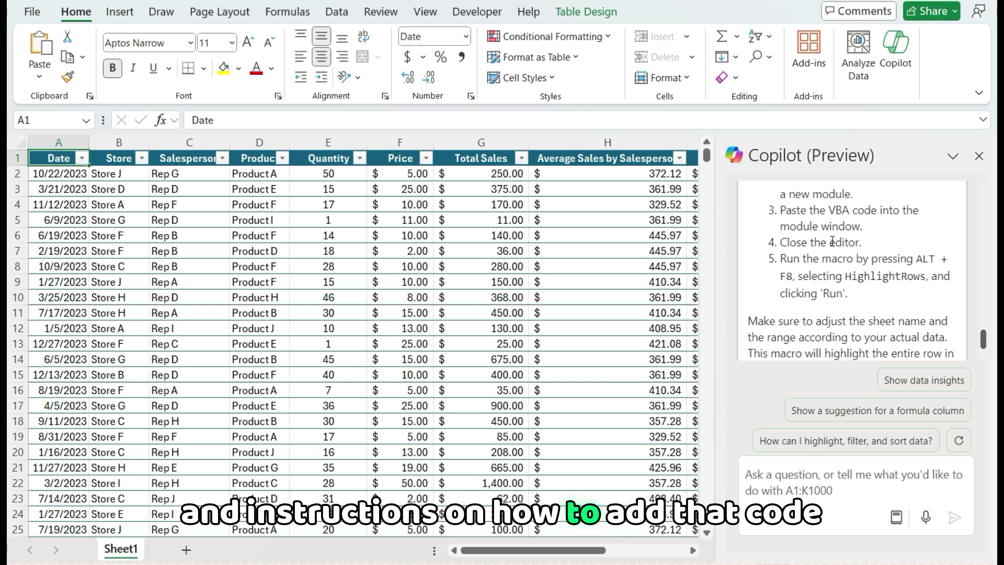
pyautogui.scroll(4, 837, 245)
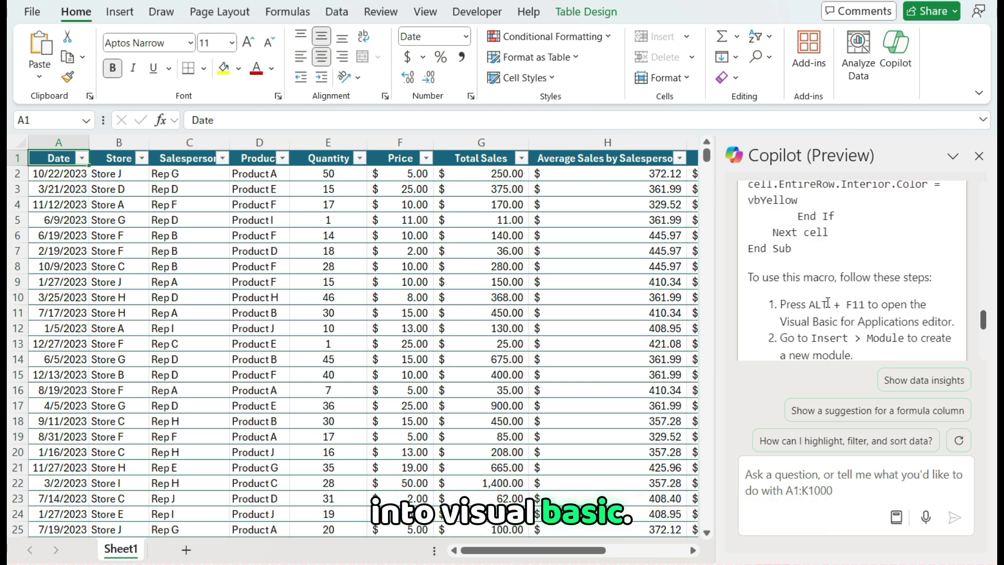
pyautogui.moveTo(805, 249); pyautogui.dragTo(740, 211)
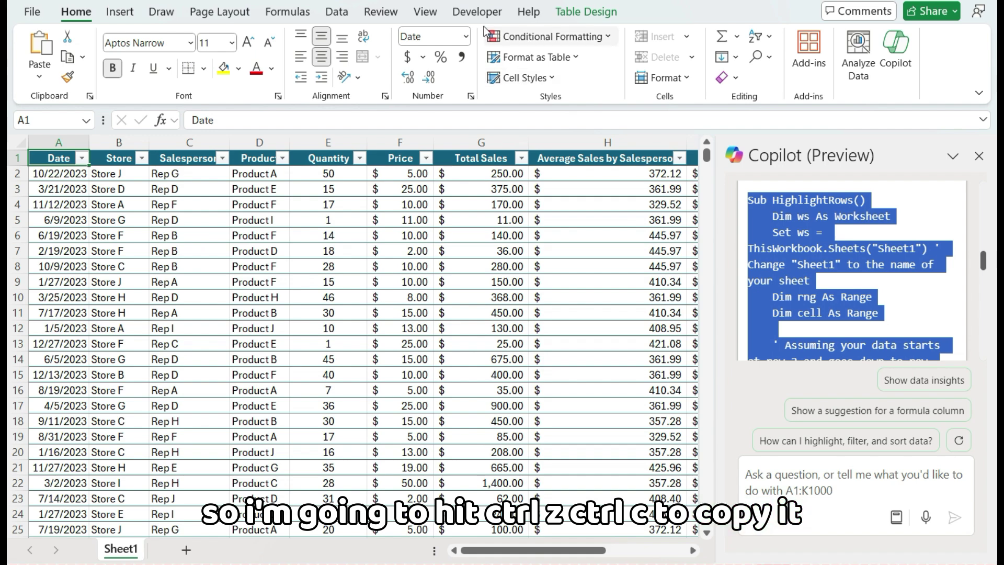
pyautogui.click(478, 12)
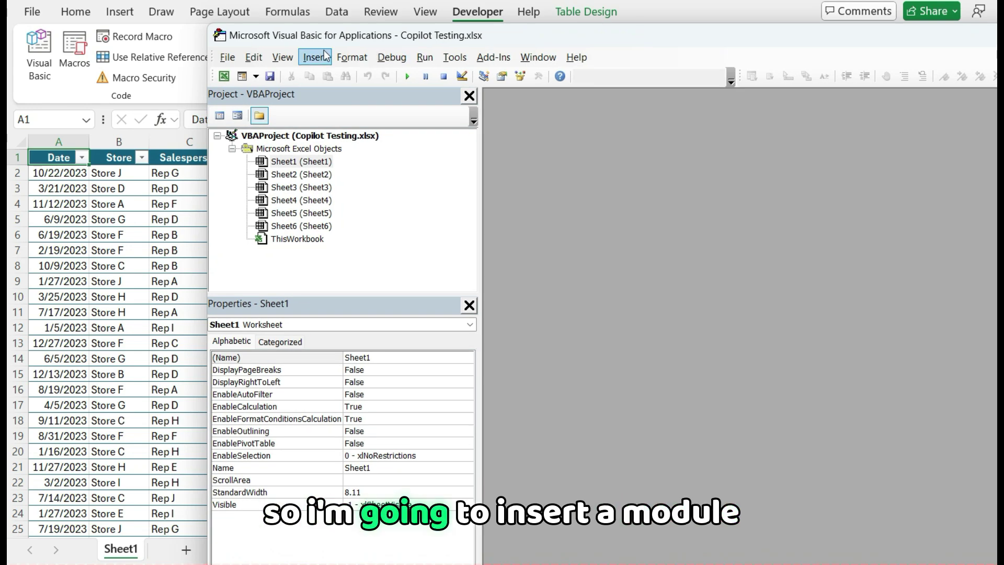
# Step: Paste the HighlightRows code into a new Module1, then bring the workbook back in front
pyautogui.click(316, 57)
pyautogui.click(344, 107)
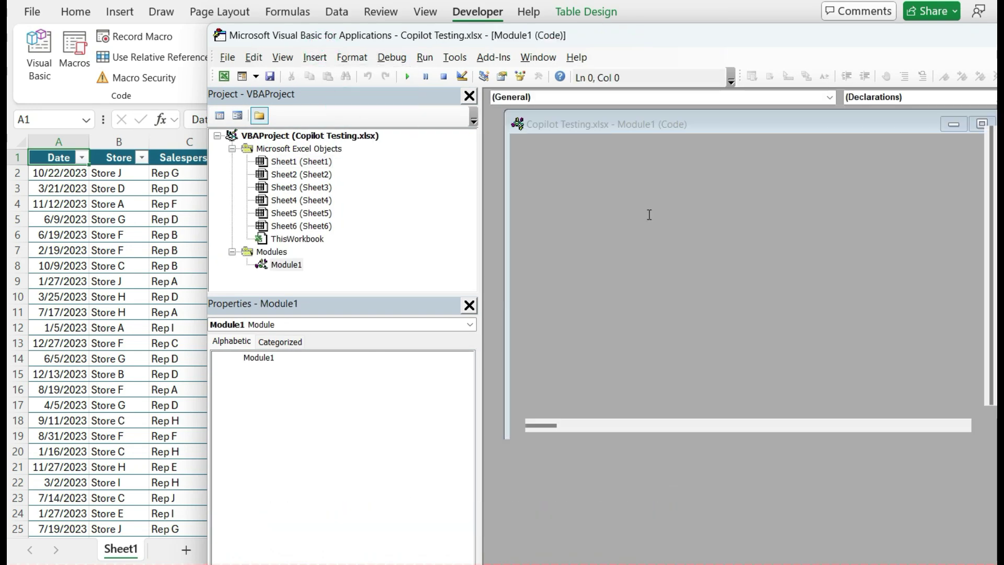
pyautogui.hotkey('ctrl', 'v')
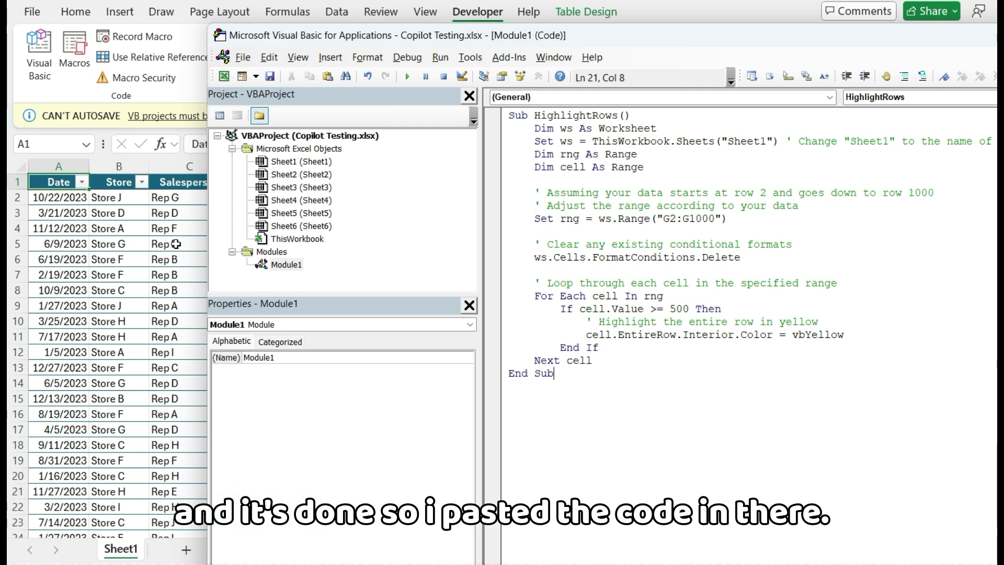
pyautogui.click(150, 274)
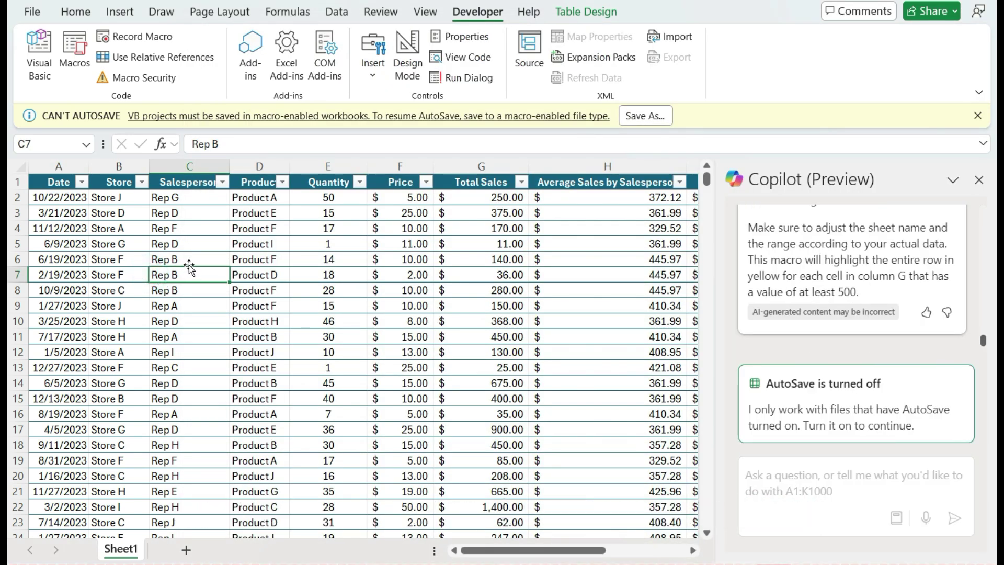
# Step: Save the workbook as a macro-enabled file from the AutoSave warning banner
pyautogui.click(636, 118)
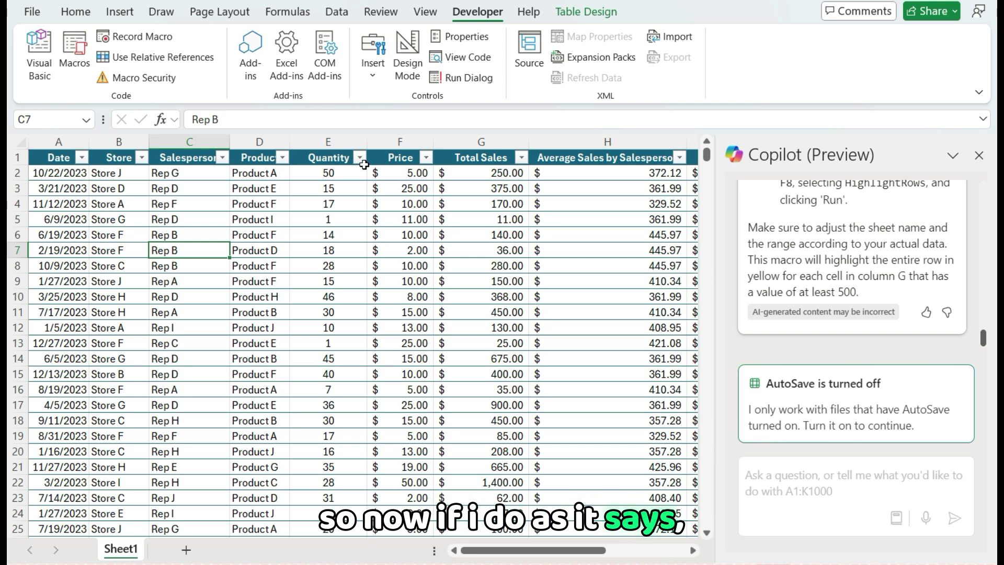
# Step: Run HighlightRows from the Alt+F8 macro list, filling rows 14, 17, 21 and 22 yellow
pyautogui.hotkey('alt', 'F8')
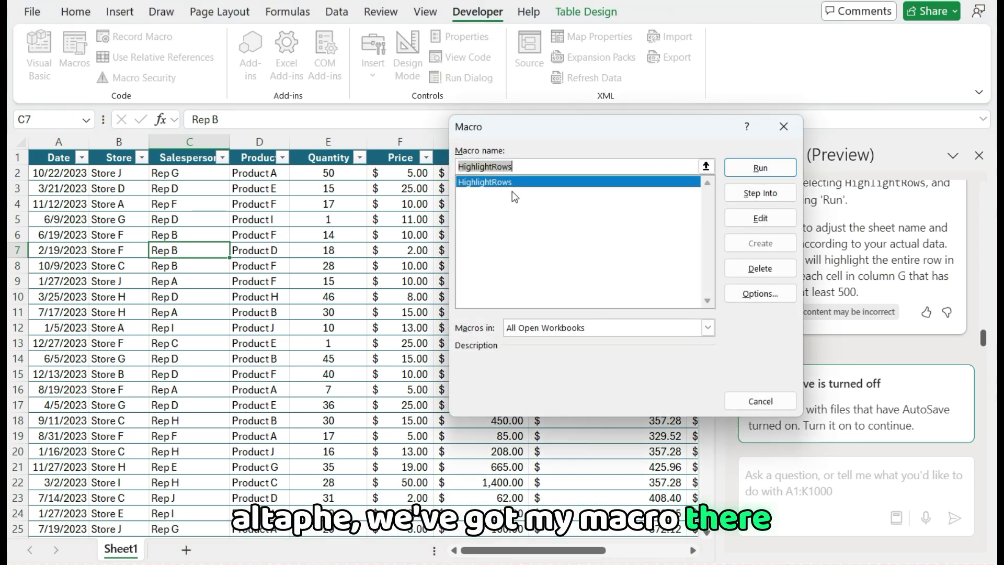
pyautogui.moveTo(583, 134); pyautogui.dragTo(705, 149)
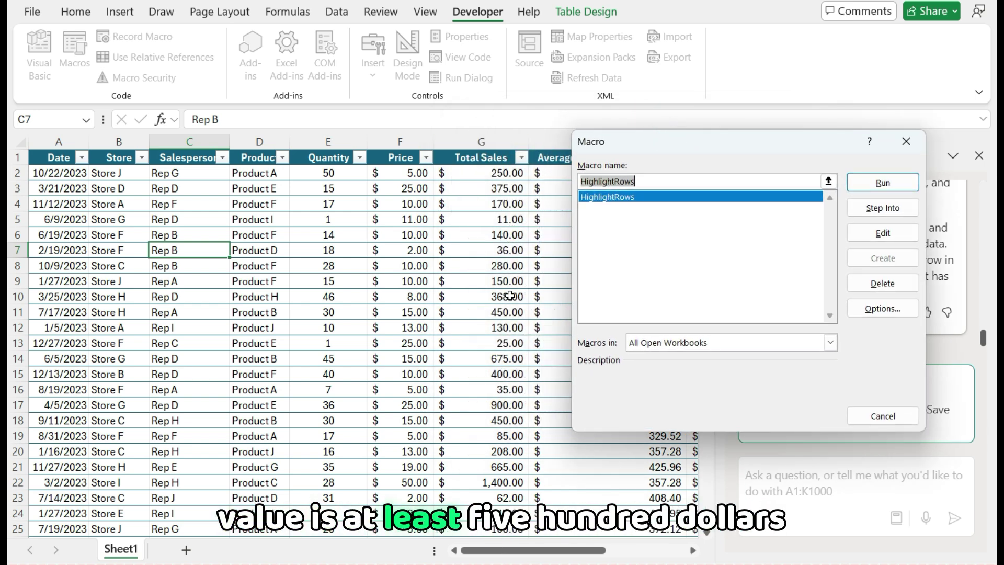
pyautogui.click(883, 181)
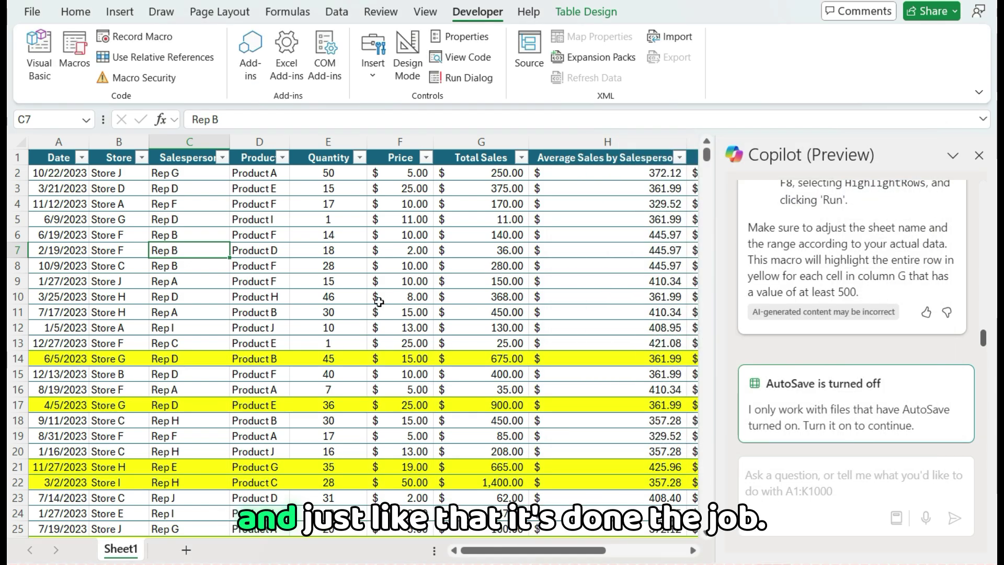
pyautogui.scroll(-5, 379, 301)
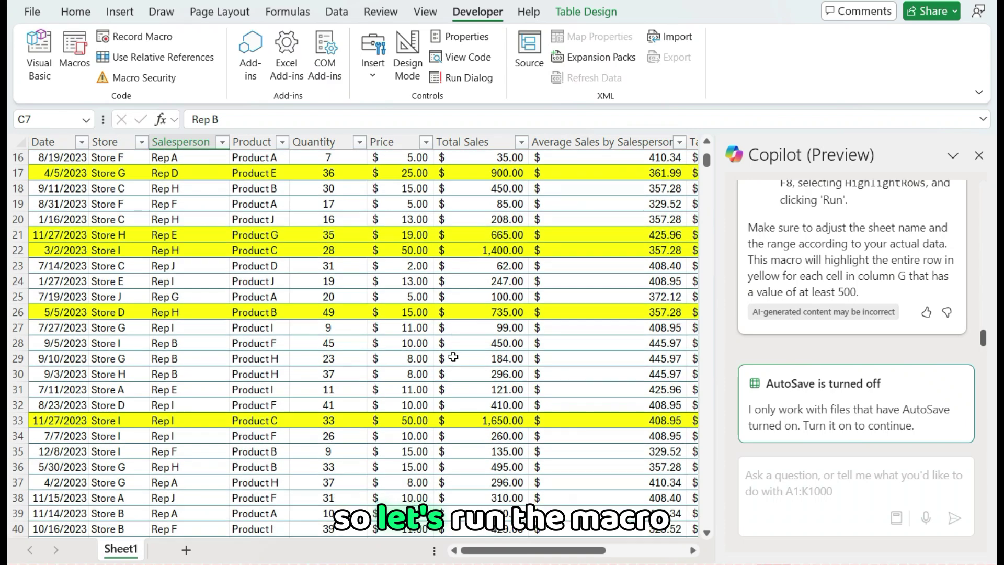
pyautogui.scroll(-1, 453, 358)
pyautogui.scroll(-4, 453, 356)
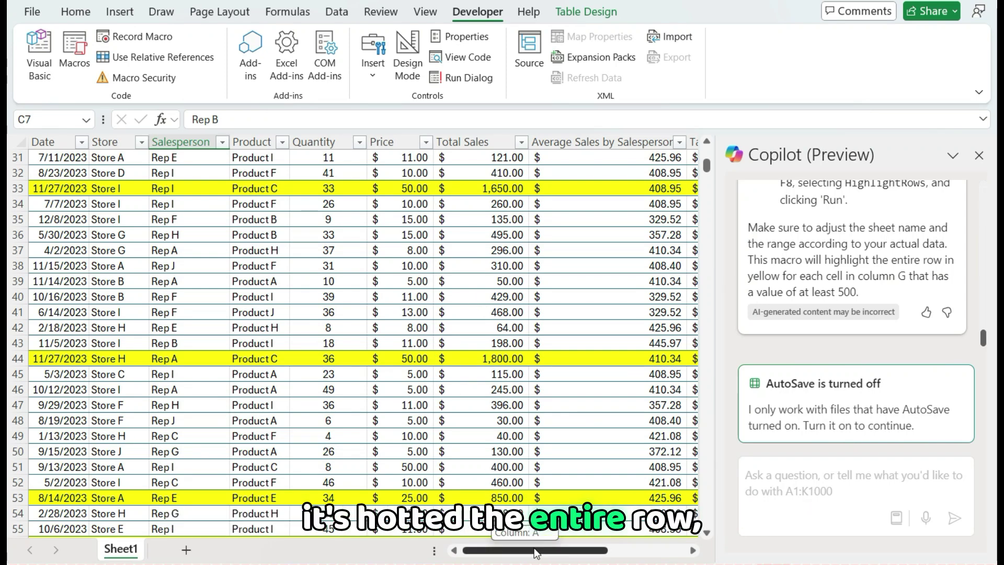
pyautogui.moveTo(534, 547); pyautogui.dragTo(439, 547)
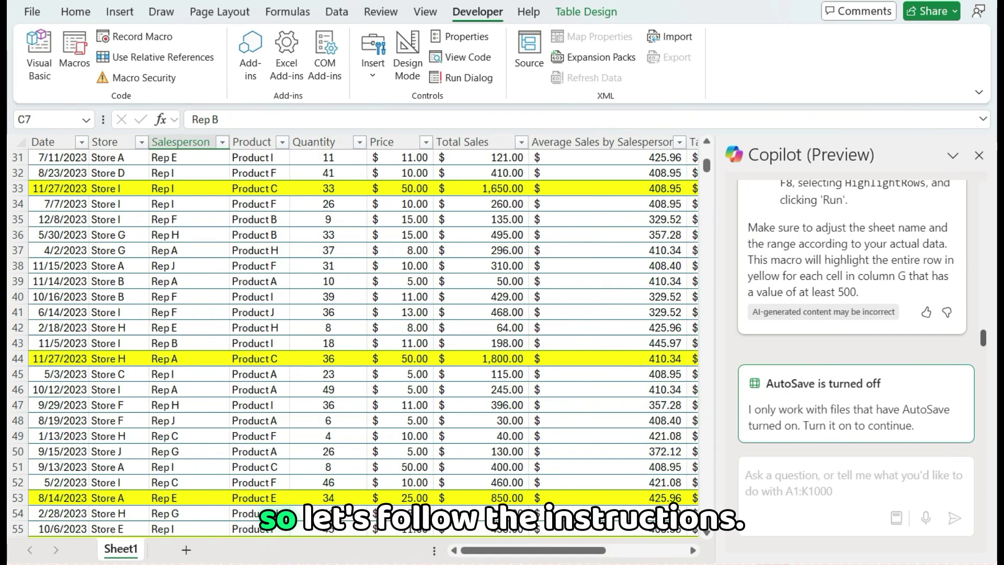